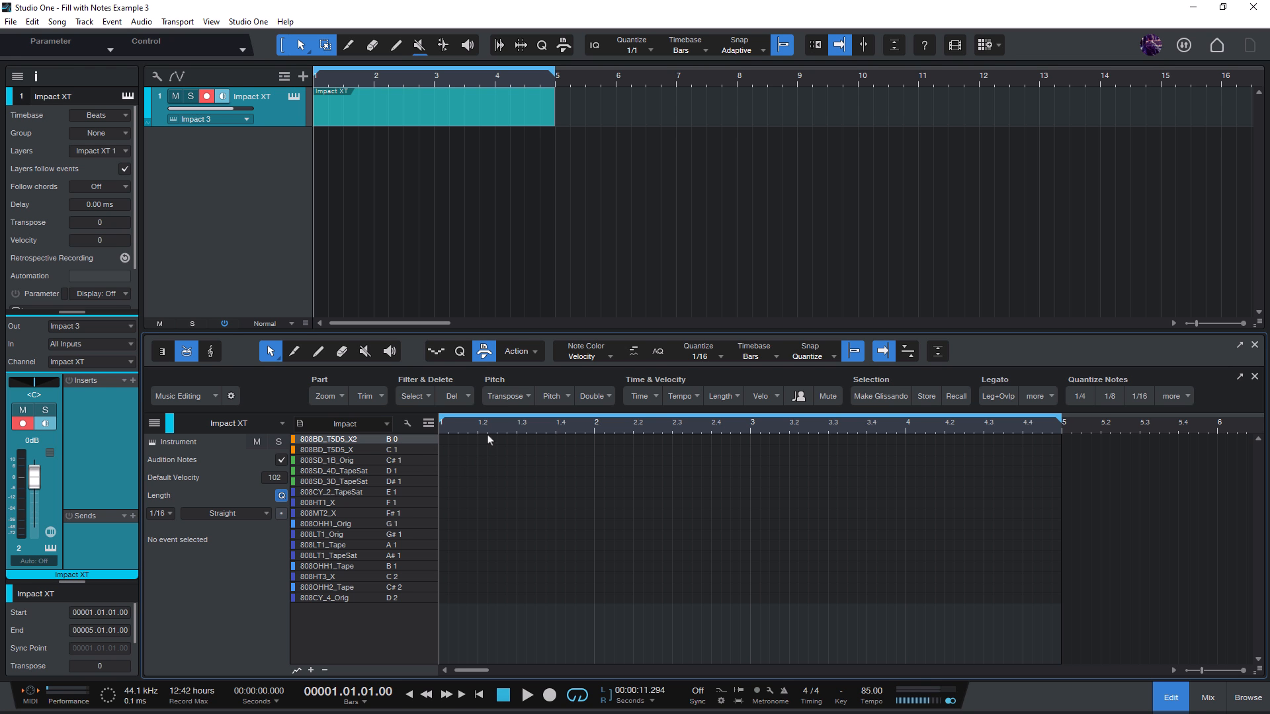
{"action": "left_click", "coordinate": [517, 352]}
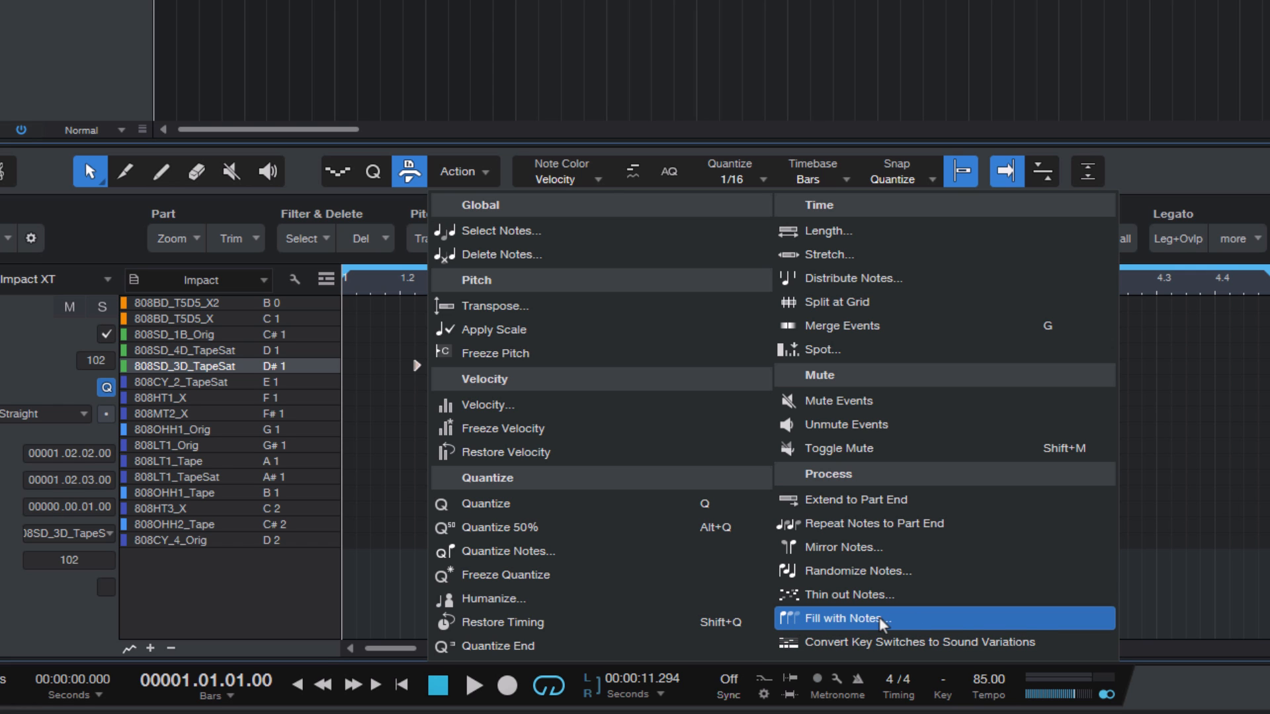
{"action": "left_click", "coordinate": [1215, 508]}
{"action": "key", "text": "ctrl+z"}
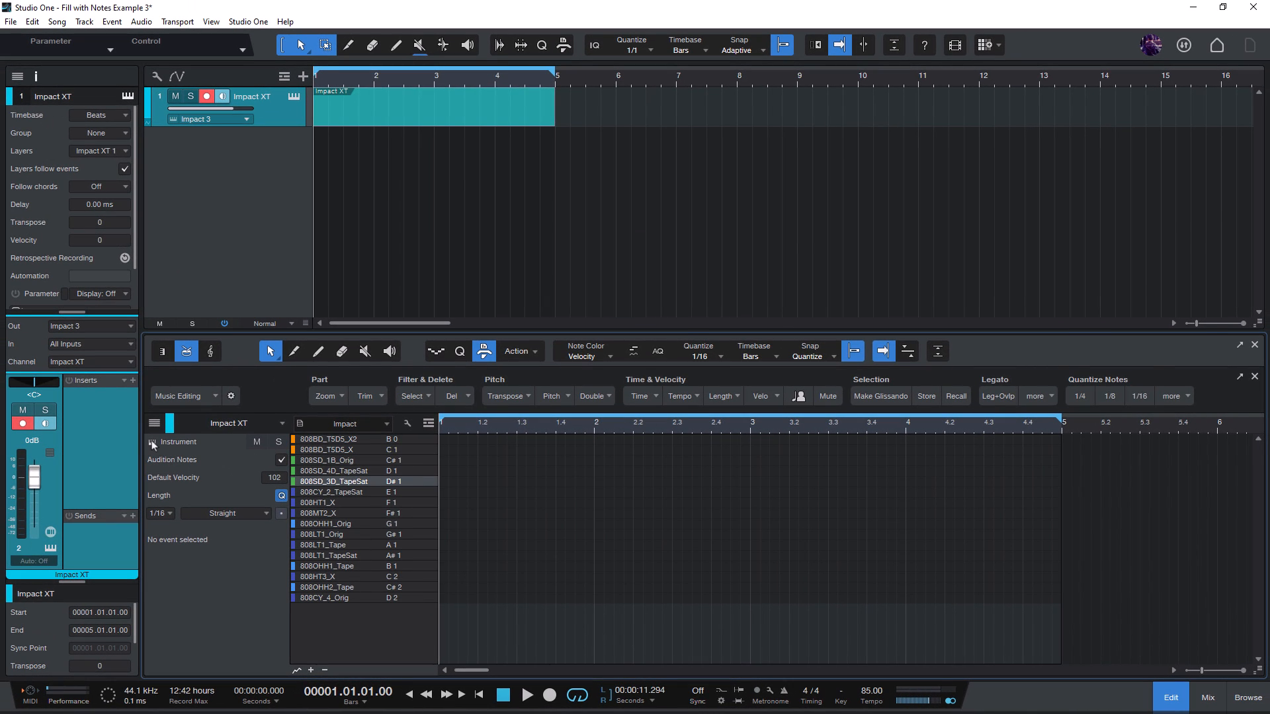
- Open the Impact XT instrument of the drum track and audition several of its 808 pads
{"action": "left_click", "coordinate": [152, 441]}
{"action": "left_click_drag", "start_coordinate": [791, 117], "coordinate": [731, 99]}
{"action": "left_click", "coordinate": [756, 395]}
{"action": "left_click", "coordinate": [843, 396]}
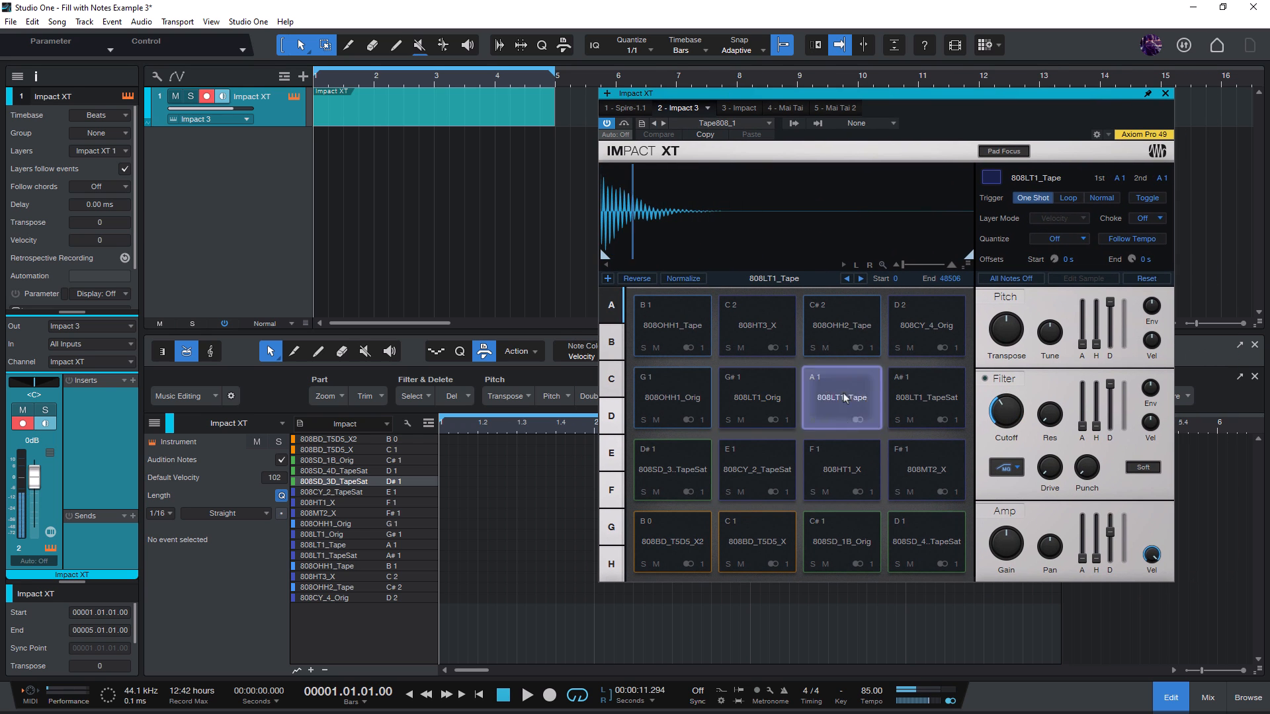
{"action": "left_click", "coordinate": [841, 470]}
{"action": "left_click", "coordinate": [758, 542]}
{"action": "left_click", "coordinate": [844, 546]}
{"action": "left_click", "coordinate": [926, 542]}
{"action": "left_click", "coordinate": [842, 396]}
{"action": "left_click", "coordinate": [727, 418]}
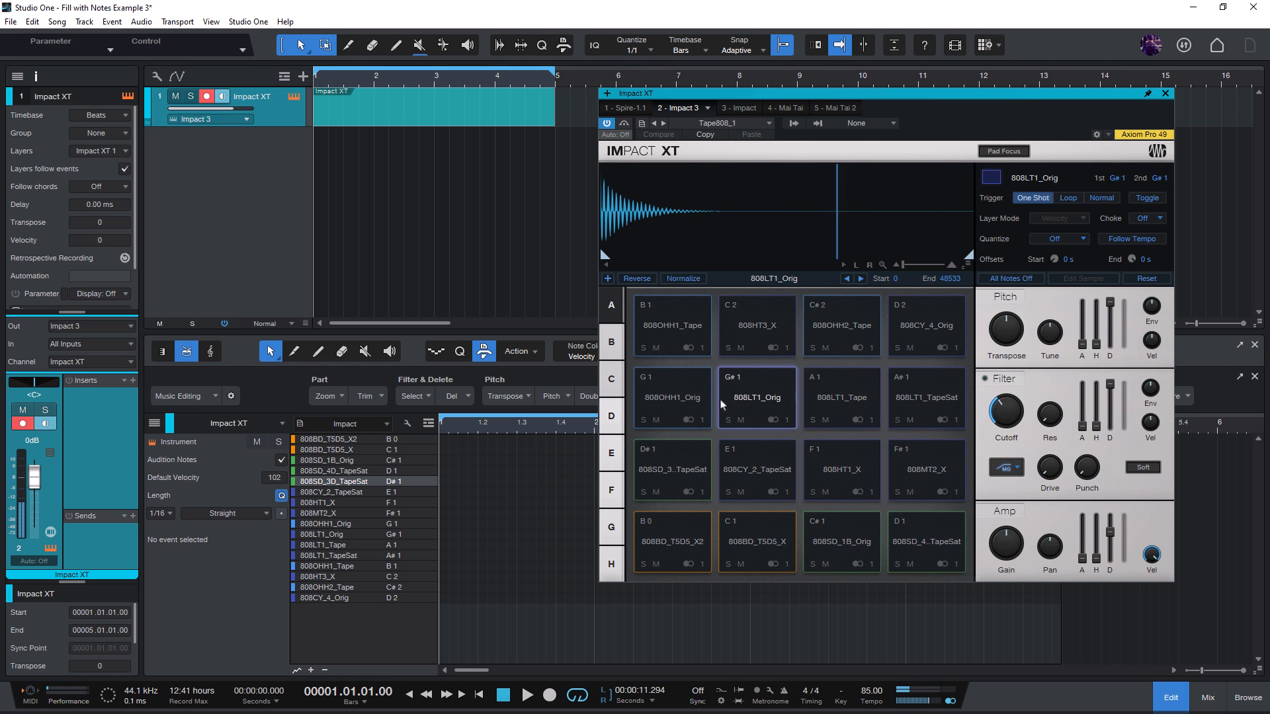
- Look through the Goldbaby Drums presets of Impact XT and close the instrument window without changing the kit
{"action": "left_click", "coordinate": [733, 123]}
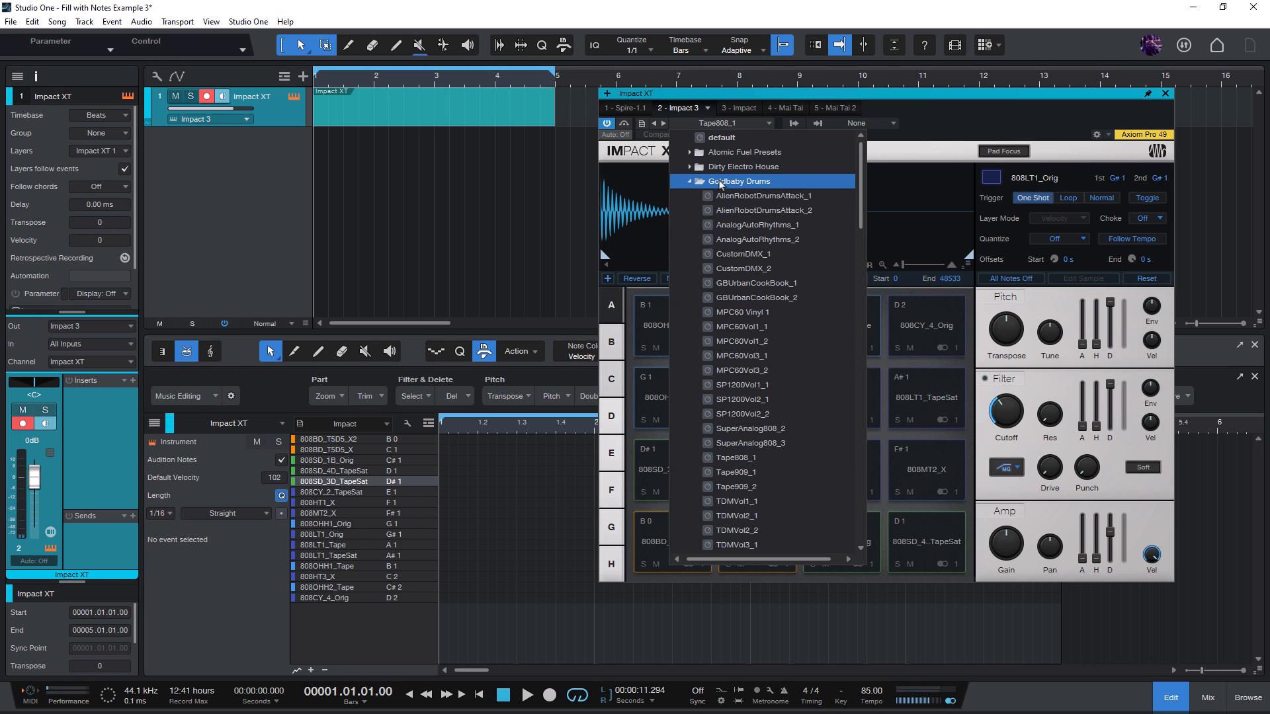
{"action": "left_click", "coordinate": [956, 118]}
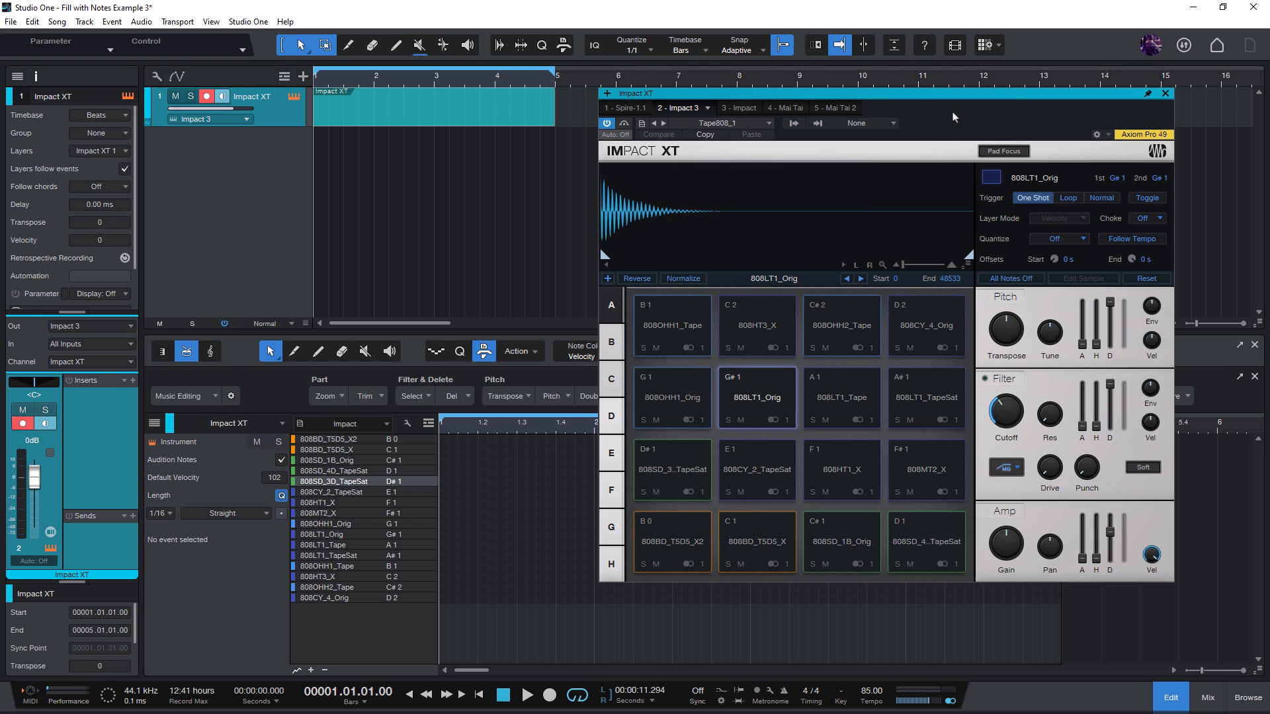
{"action": "left_click", "coordinate": [1165, 93]}
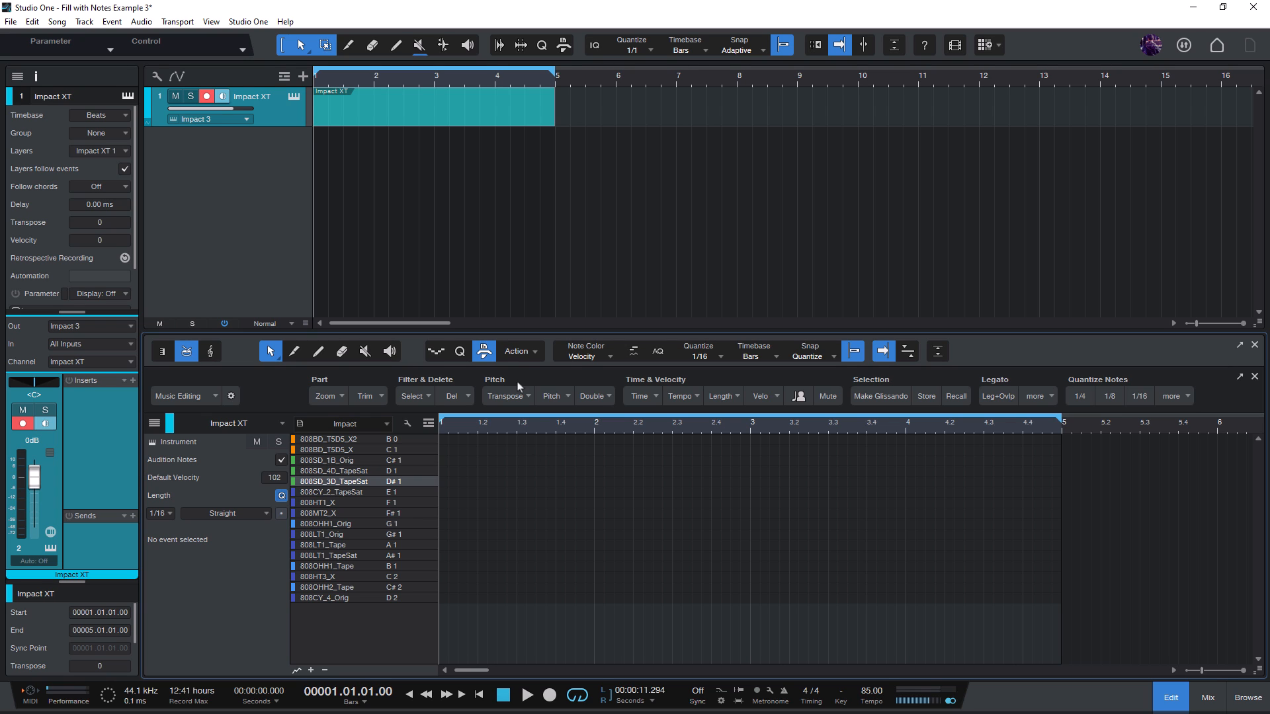
- Start Fill with Notes for the whole part and leave only 1/16 enabled as the step length
{"action": "left_click", "coordinate": [519, 354]}
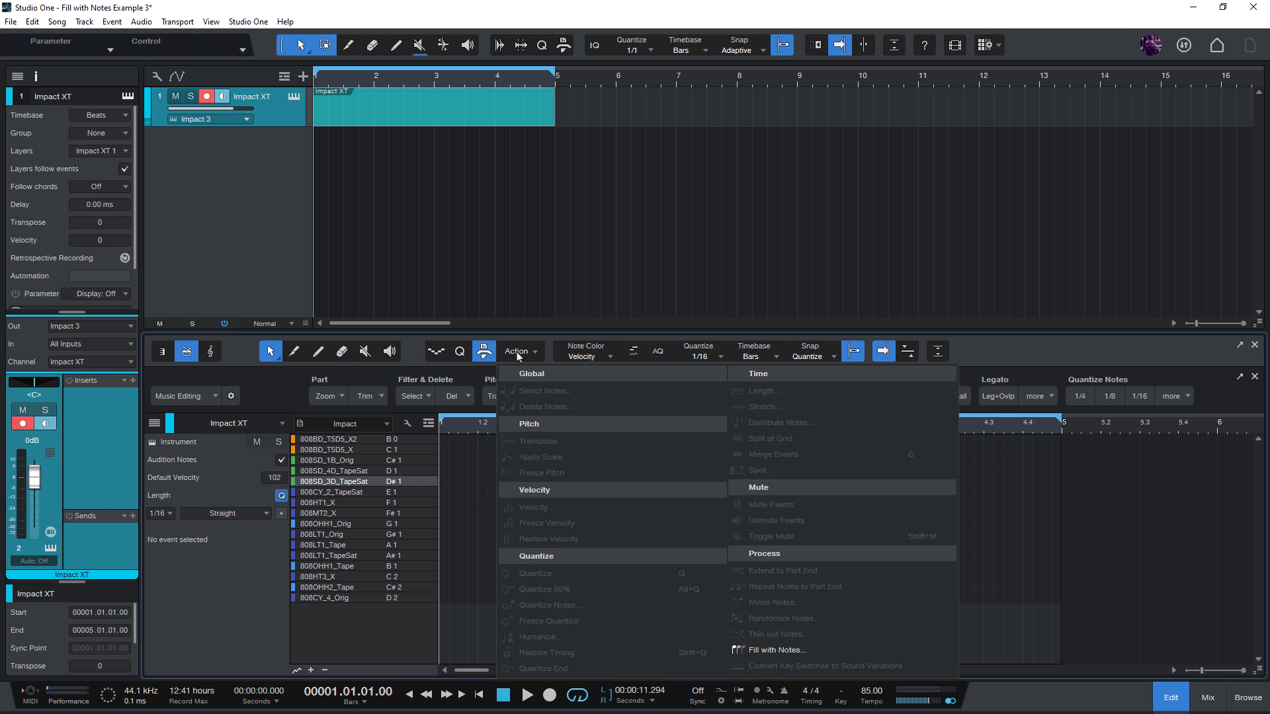
{"action": "left_click", "coordinate": [777, 650]}
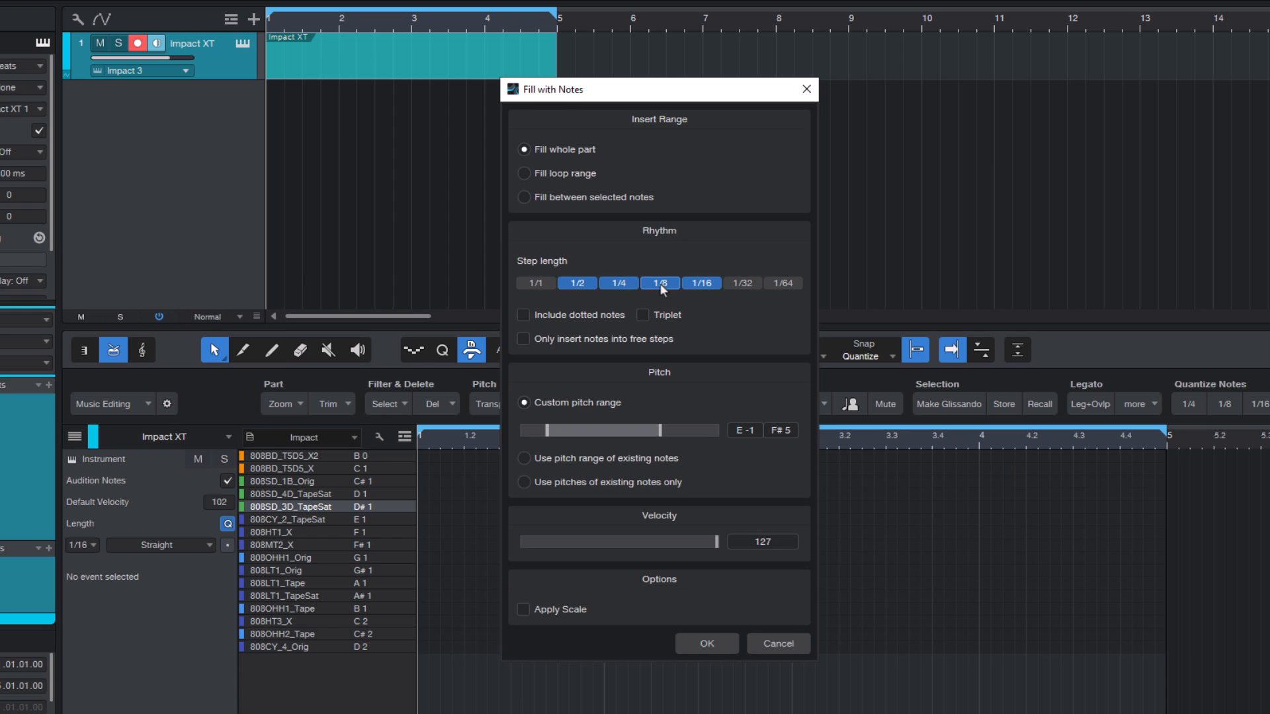
{"action": "left_click", "coordinate": [578, 283]}
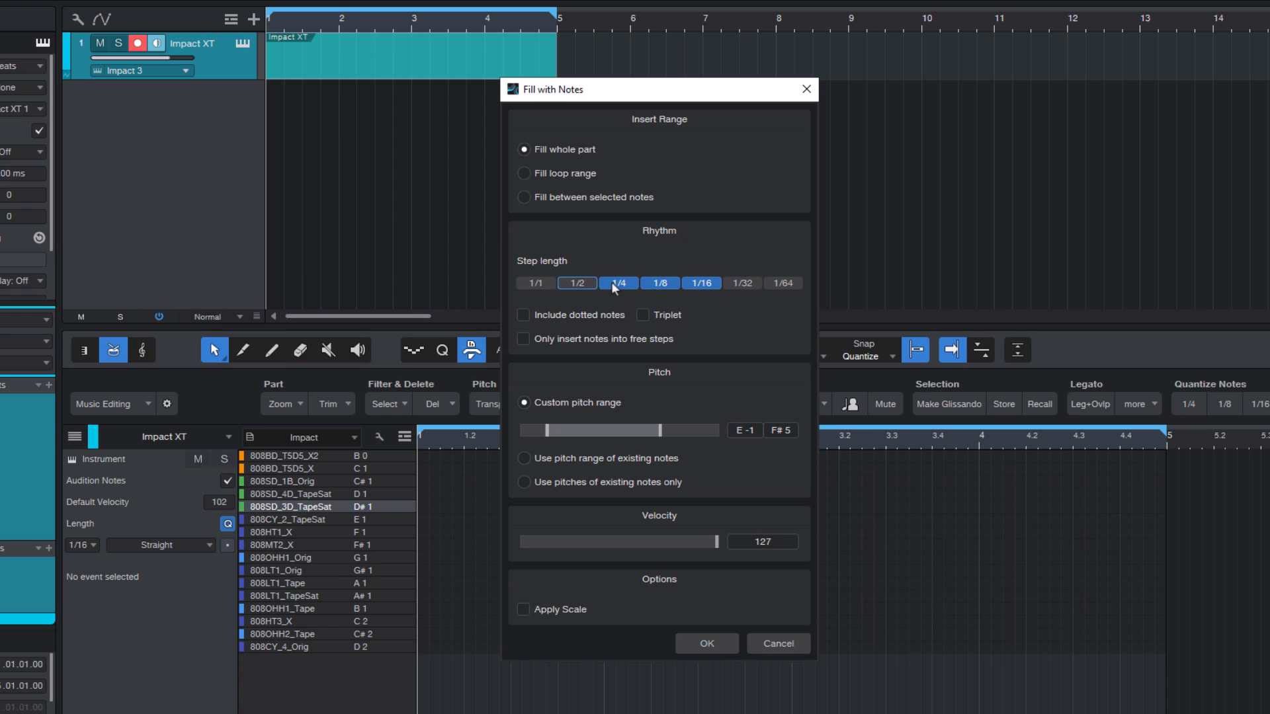
{"action": "left_click", "coordinate": [661, 284]}
{"action": "left_click", "coordinate": [542, 338]}
- Set a custom pitch range from B 0 to D 2 and fill the drum part with notes
{"action": "left_click", "coordinate": [655, 460]}
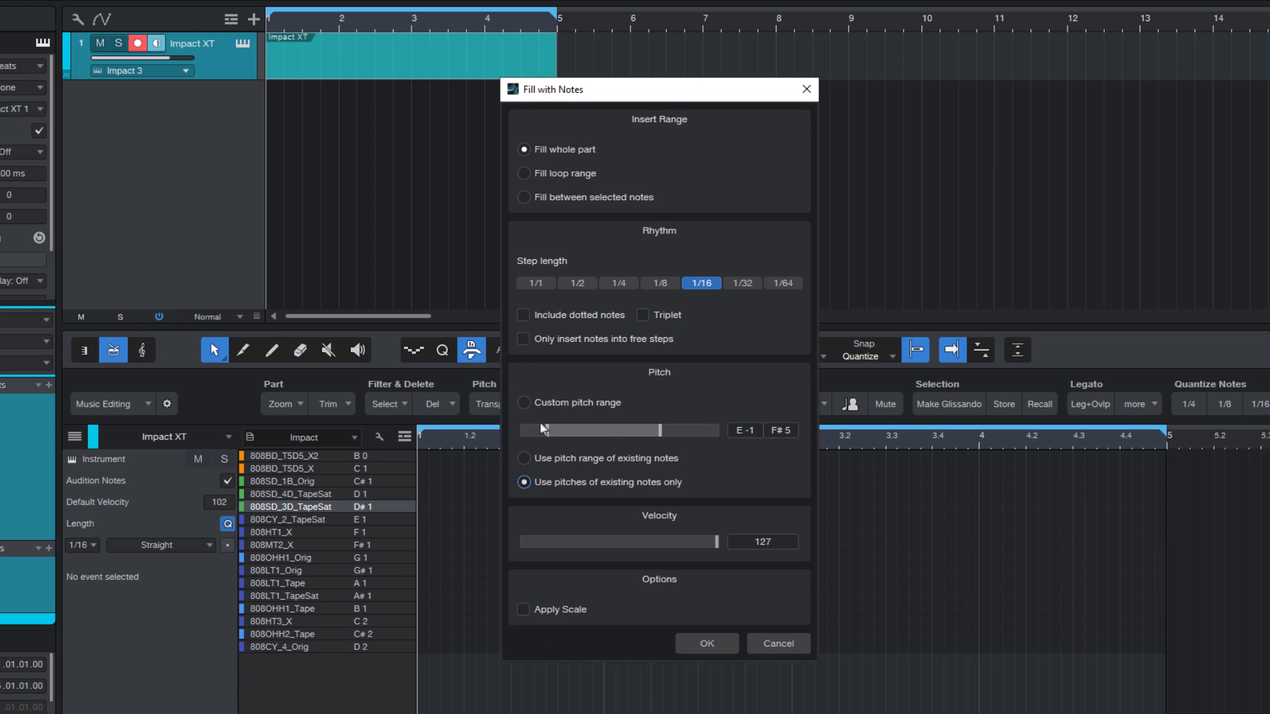
{"action": "left_click", "coordinate": [557, 404]}
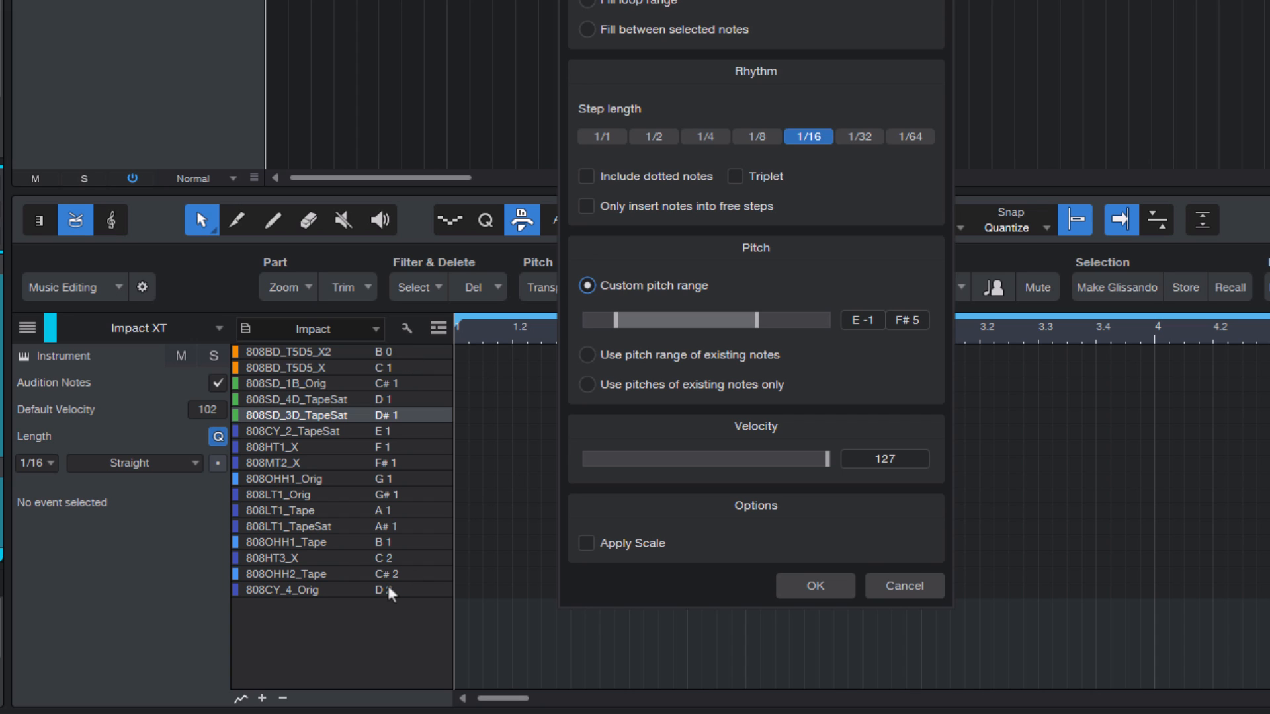
{"action": "left_click", "coordinate": [863, 320]}
{"action": "type", "text": "B0"}
{"action": "key", "text": "Return"}
{"action": "left_click_drag", "start_coordinate": [756, 320], "coordinate": [682, 315]}
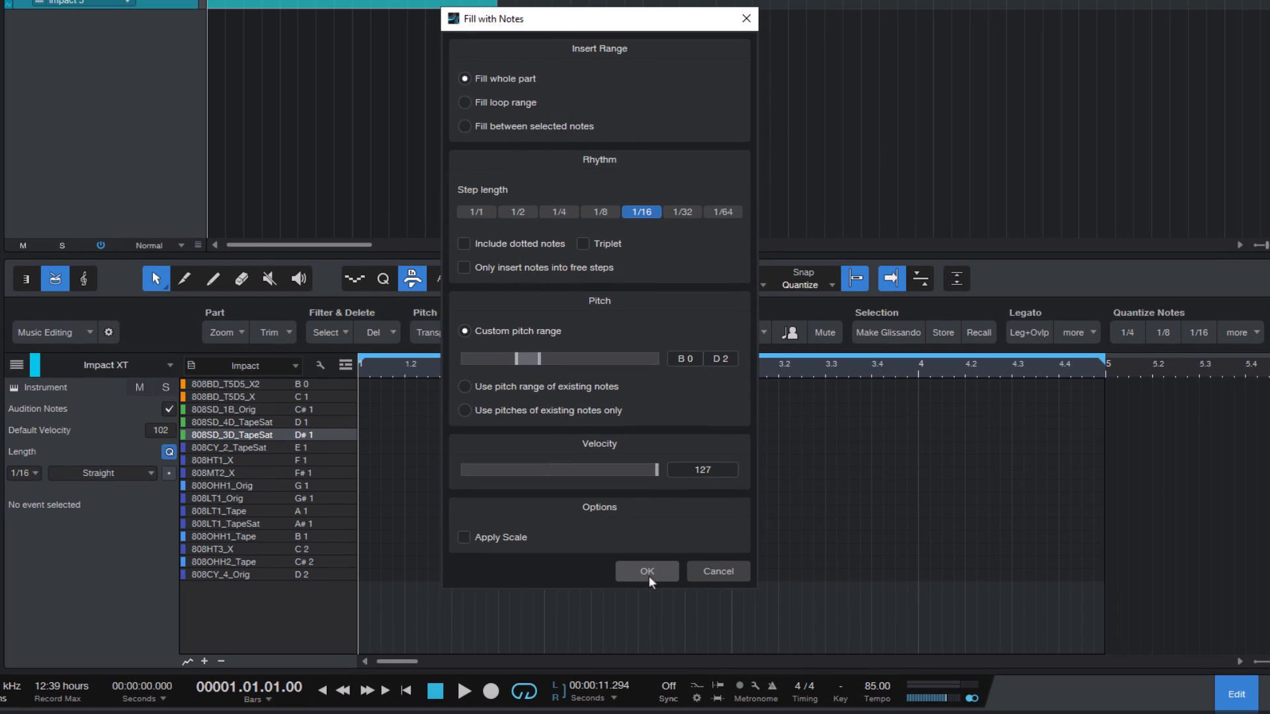
{"action": "left_click", "coordinate": [647, 572]}
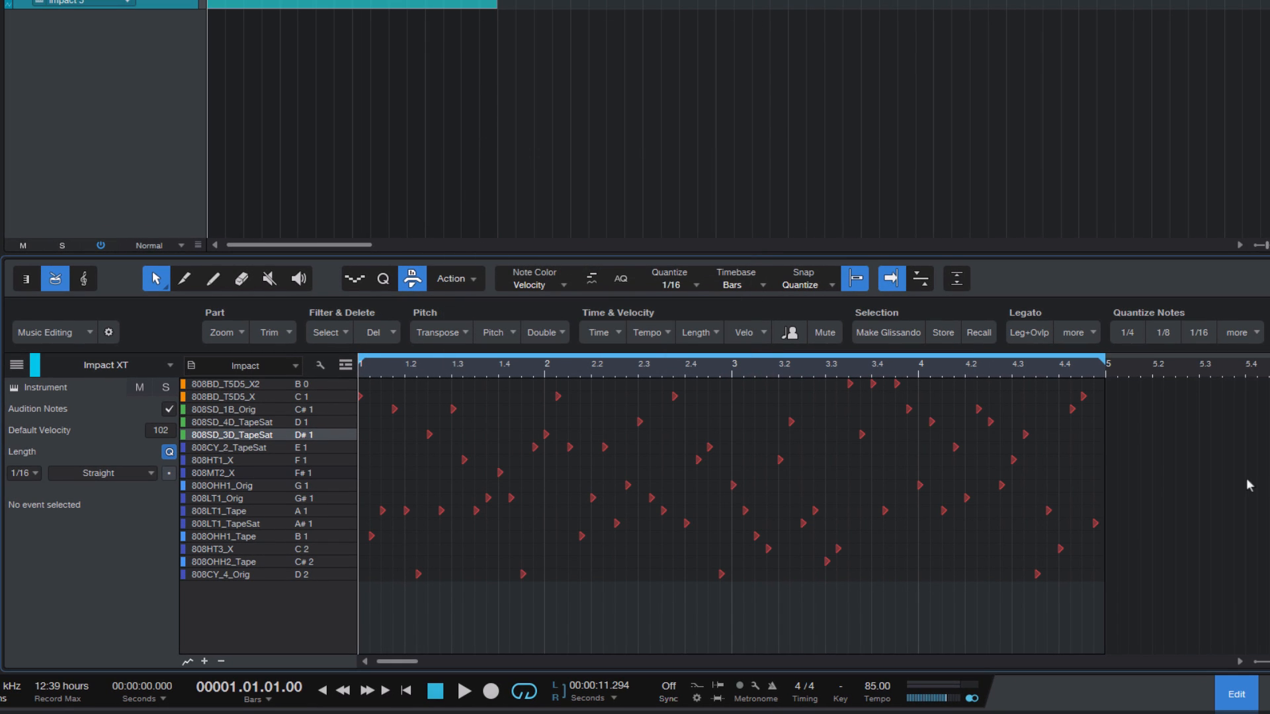
- Play back the generated drum pattern and stop it after listening
{"action": "key", "text": "space"}
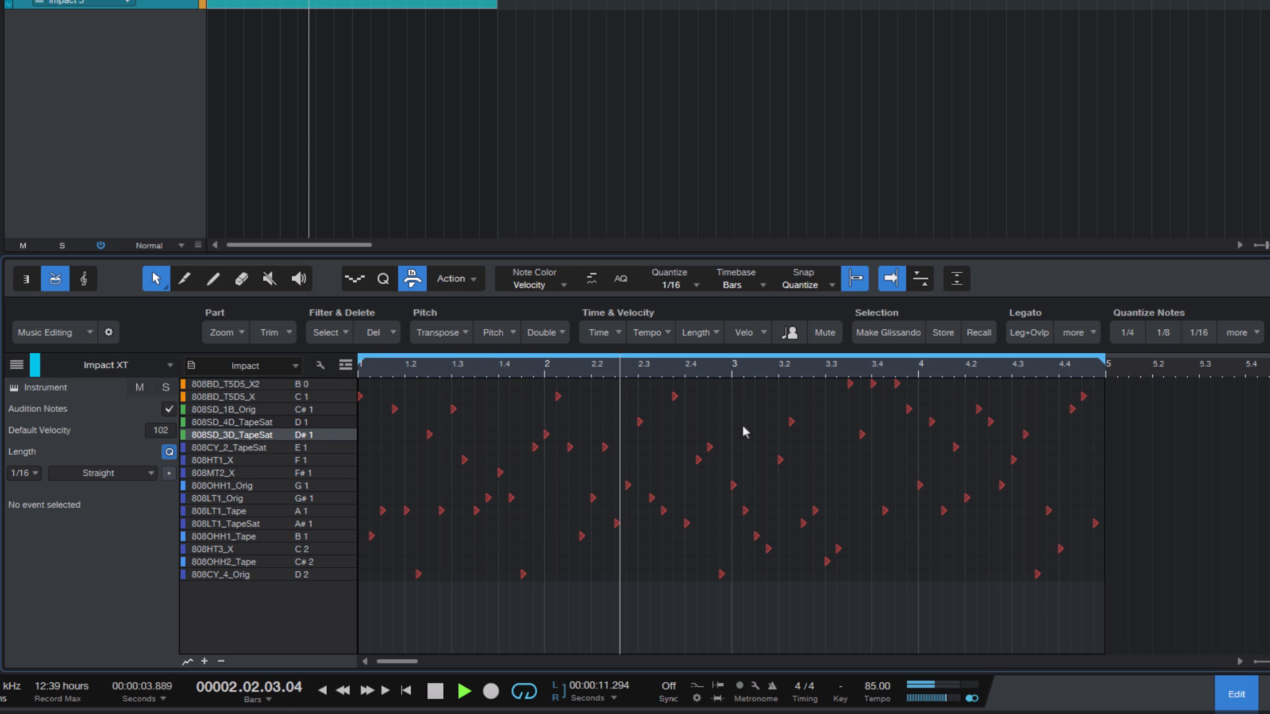
{"action": "key", "text": "space"}
{"action": "key", "text": "KP_0"}
{"action": "left_click", "coordinate": [417, 278]}
{"action": "left_click", "coordinate": [420, 275]}
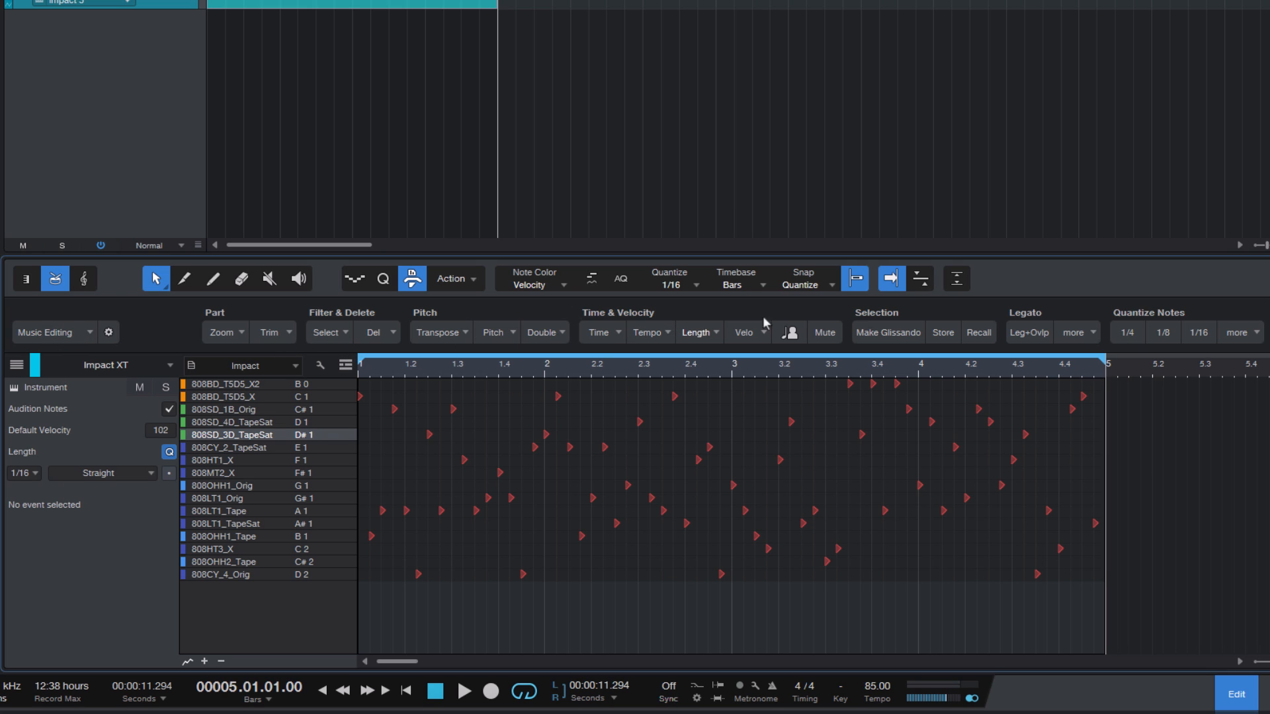
- Randomize the drum notes with the Randomize (Original Pitches) macro and play the new pattern from the start
{"action": "left_click_drag", "start_coordinate": [575, 256], "coordinate": [557, 209]}
{"action": "left_click", "coordinate": [494, 285]}
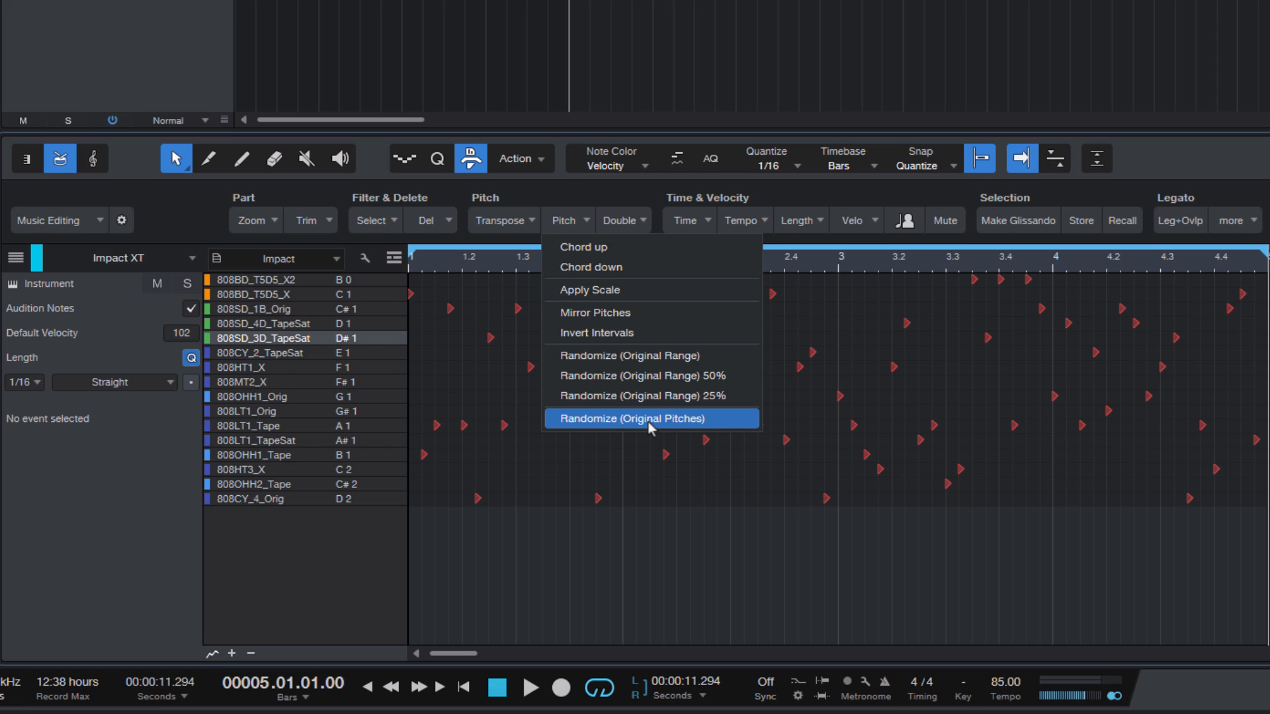
{"action": "left_click", "coordinate": [651, 425]}
{"action": "key", "text": "space"}
{"action": "key", "text": "space"}
{"action": "key", "text": "comma"}
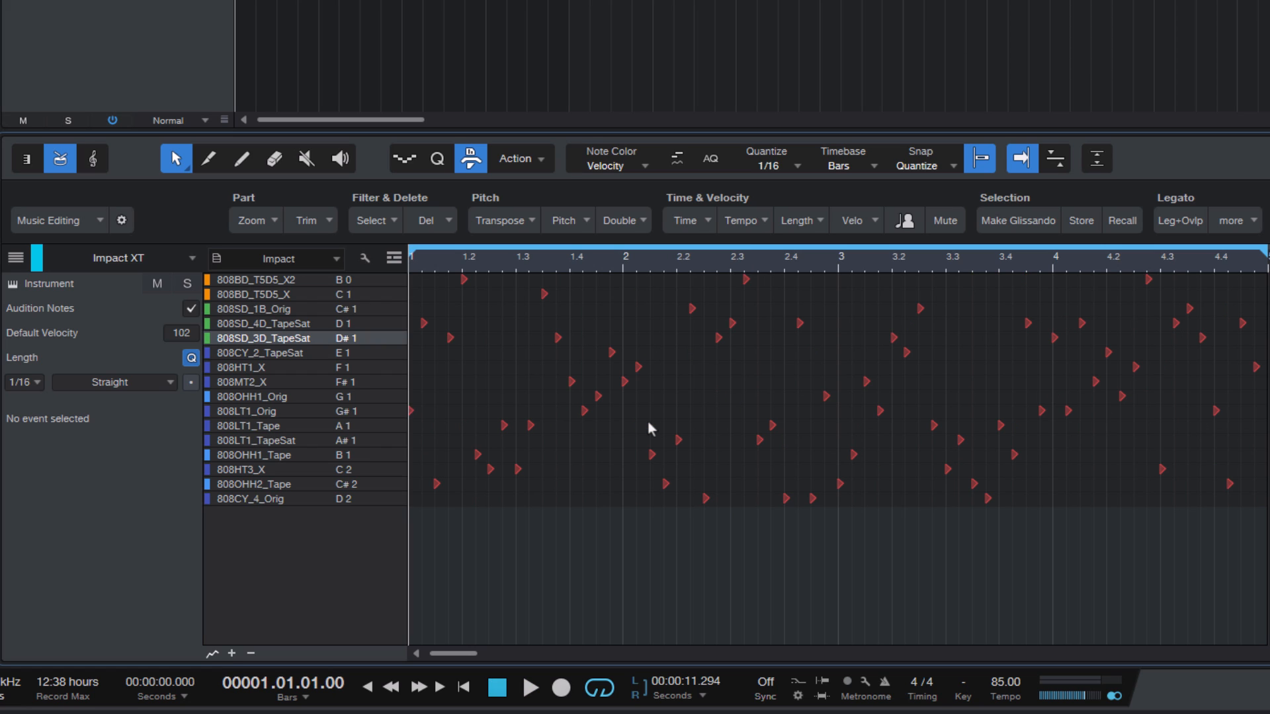
{"action": "key", "text": "space"}
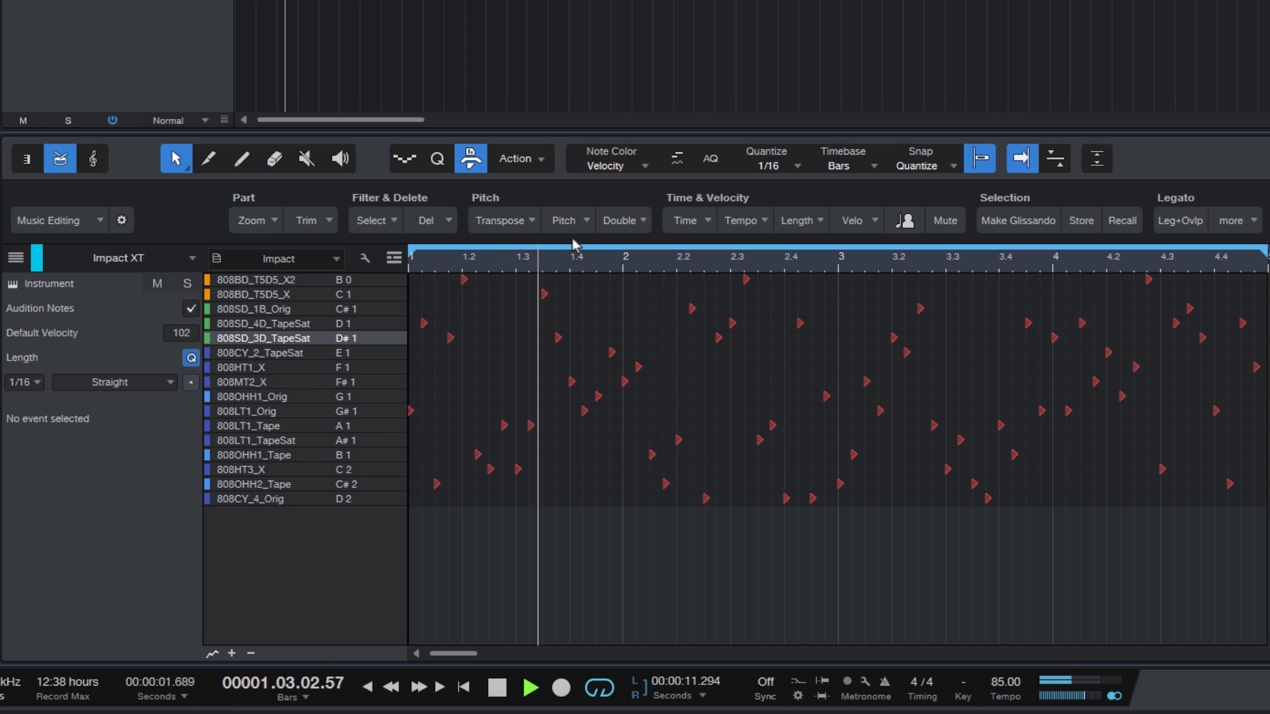
- Apply Randomize (Original Pitches) two more times while the pattern keeps playing
{"action": "left_click", "coordinate": [563, 221]}
{"action": "left_click", "coordinate": [601, 417]}
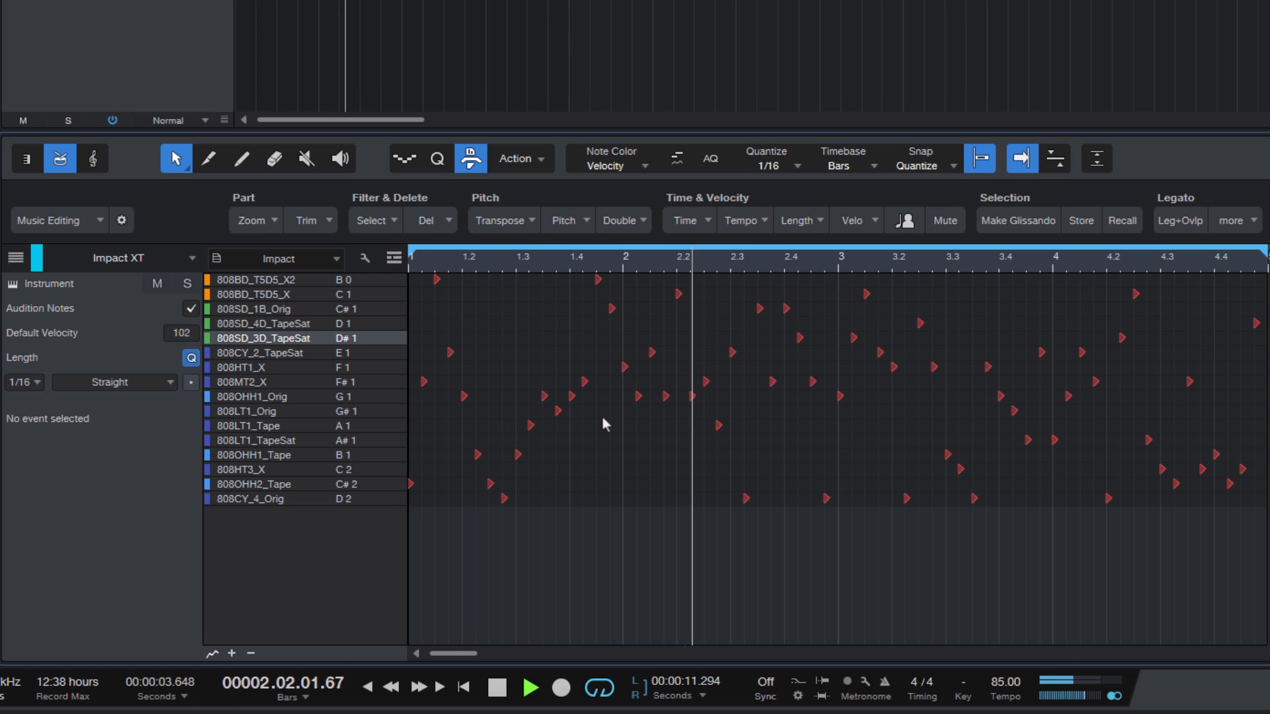
{"action": "left_click", "coordinate": [569, 220]}
{"action": "left_click", "coordinate": [577, 419]}
- Show the velocity lane below the drum editor, fully randomize the note velocities, and stop playback after listening
{"action": "left_click", "coordinate": [233, 654]}
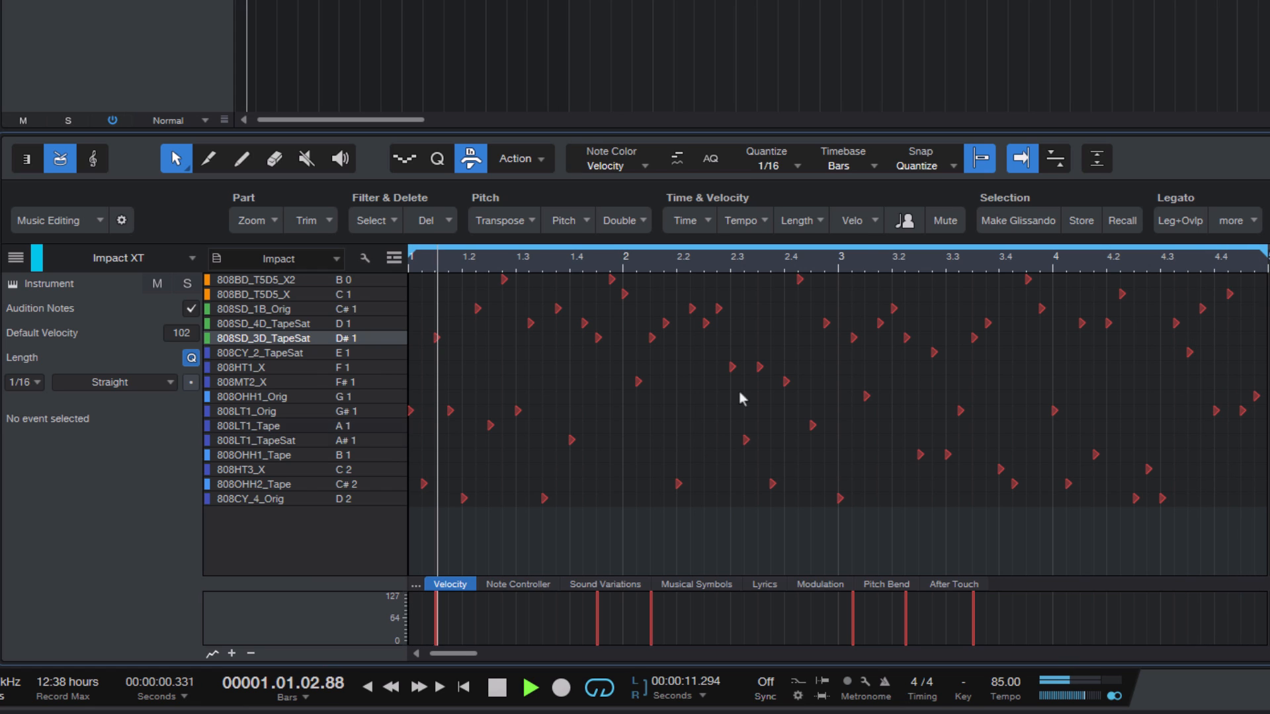
{"action": "left_click", "coordinate": [850, 222]}
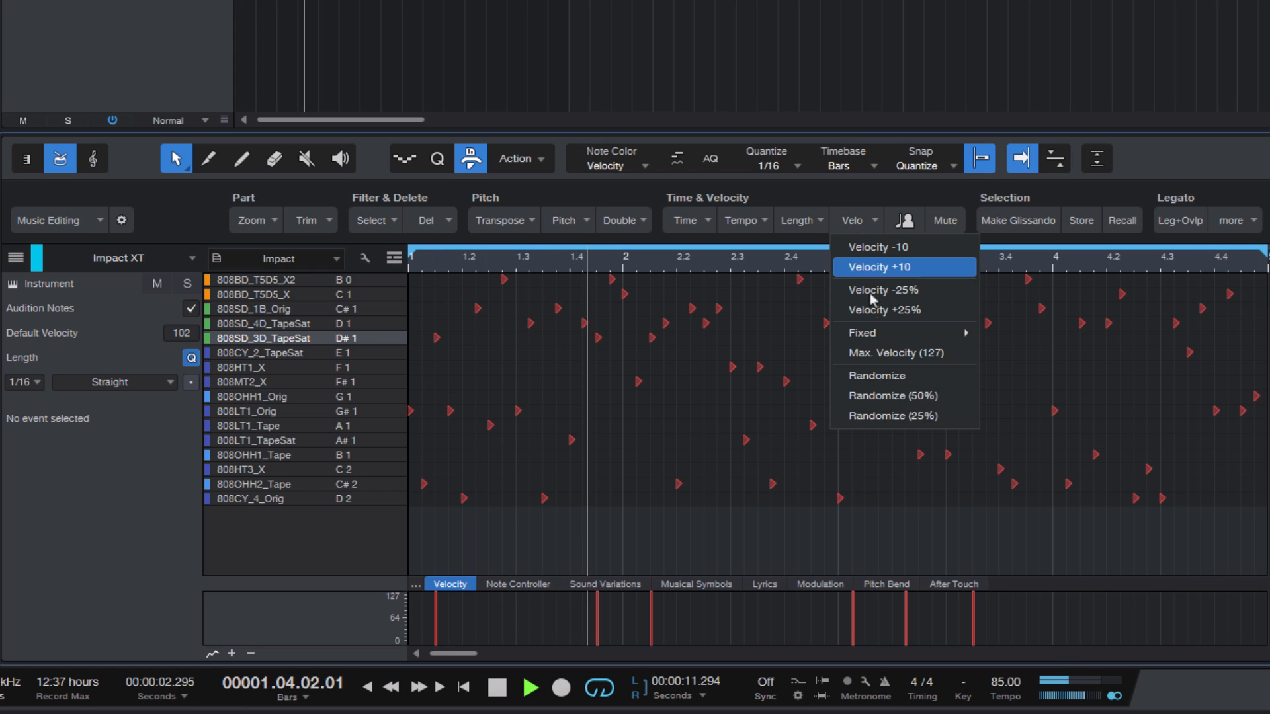
{"action": "left_click", "coordinate": [873, 377]}
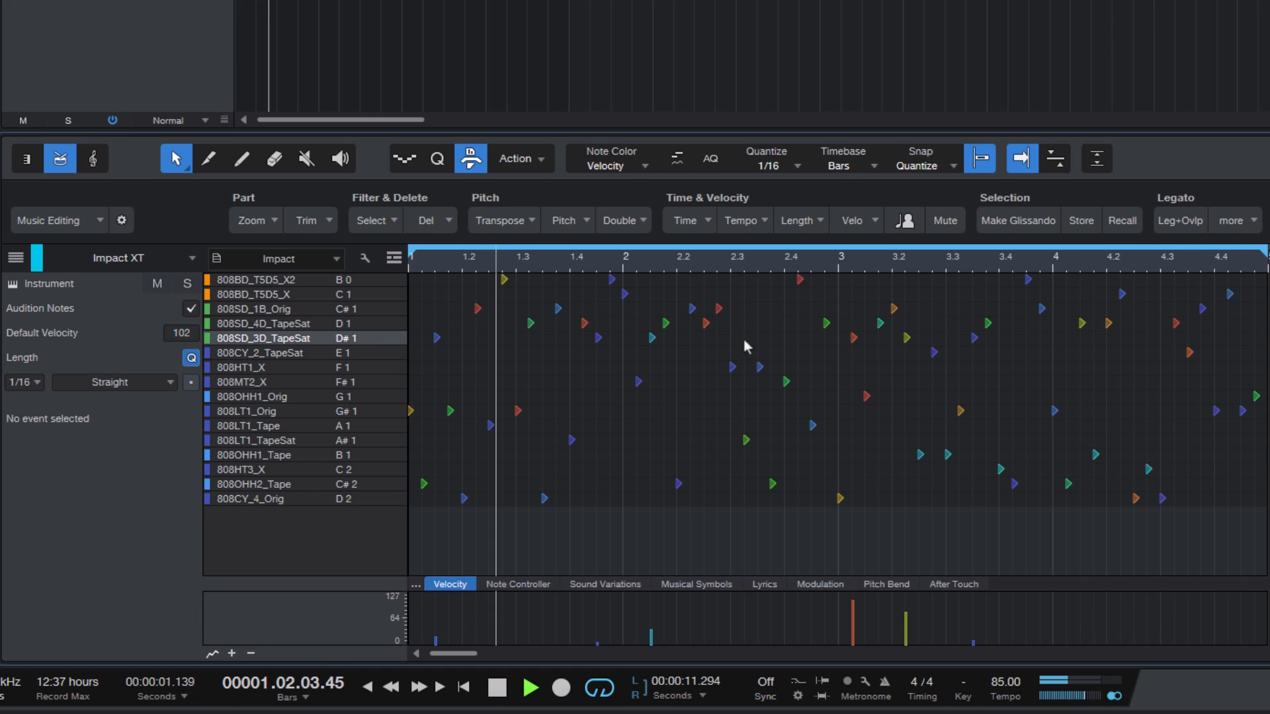
{"action": "key", "text": "space"}
- Switch the macro page to Music Creation and thin out the playing drum pattern by 25% twice
{"action": "left_click", "coordinate": [50, 228]}
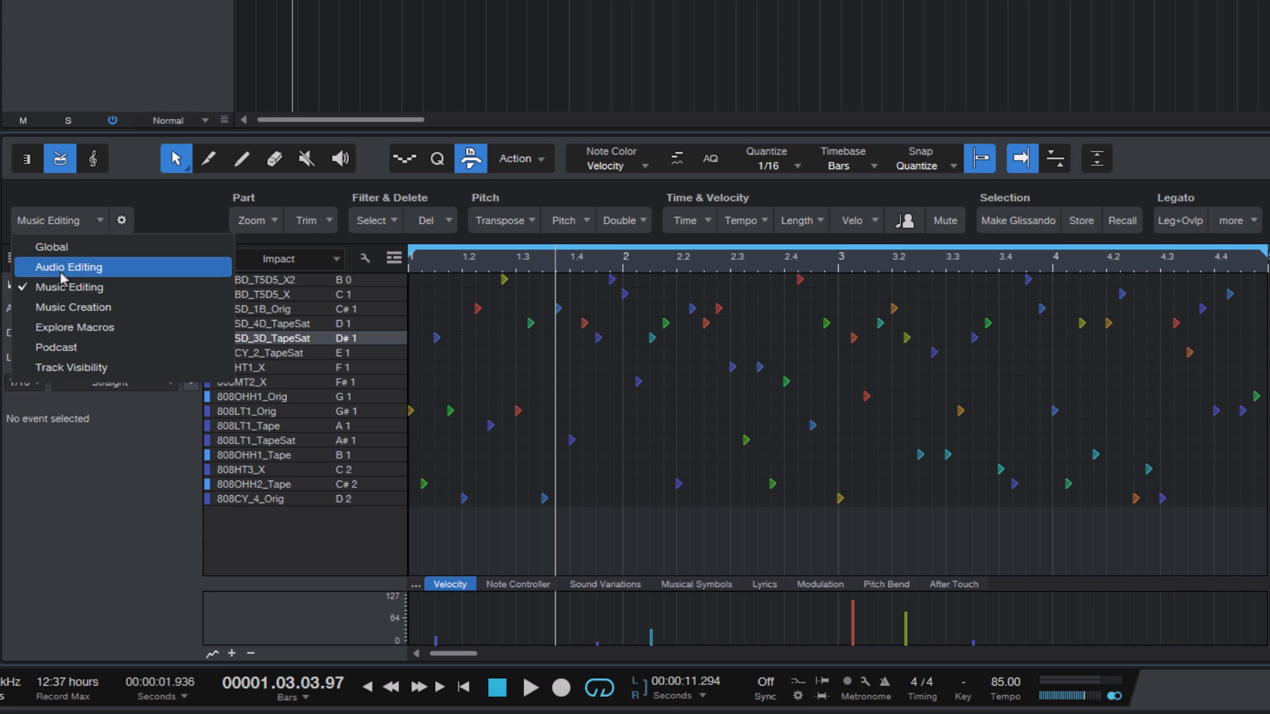
{"action": "left_click", "coordinate": [98, 308]}
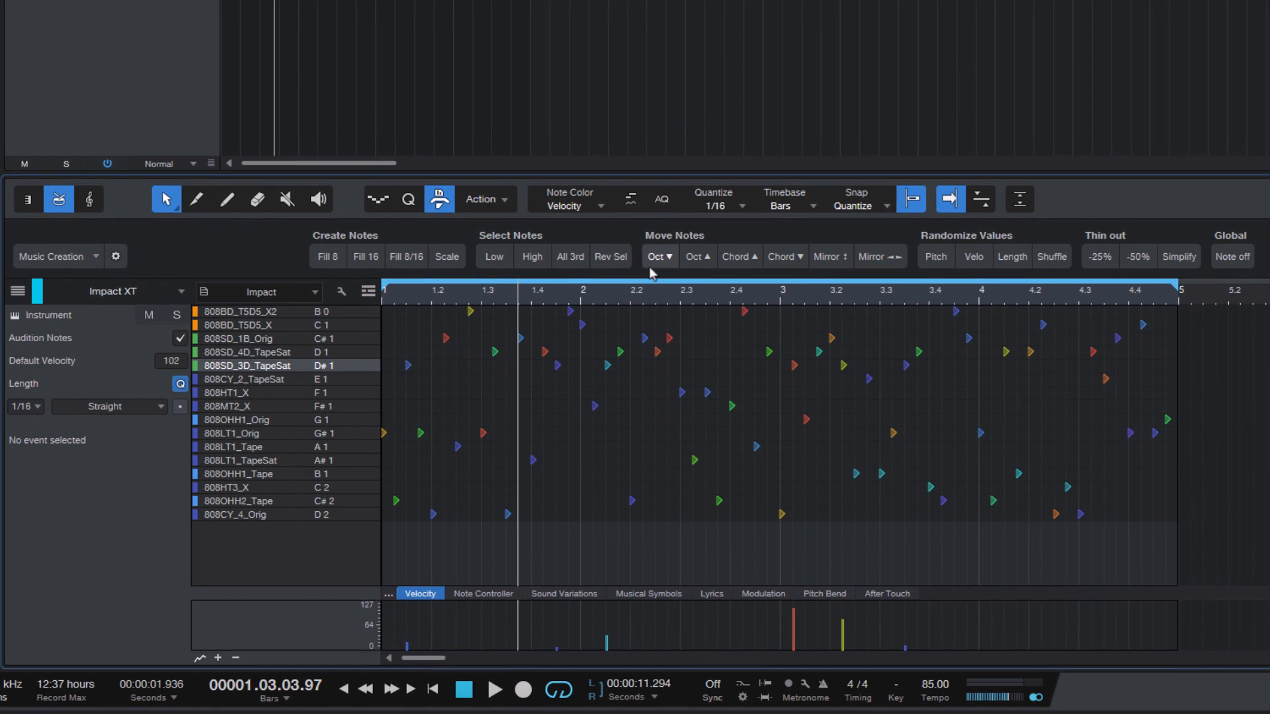
{"action": "key", "text": "space"}
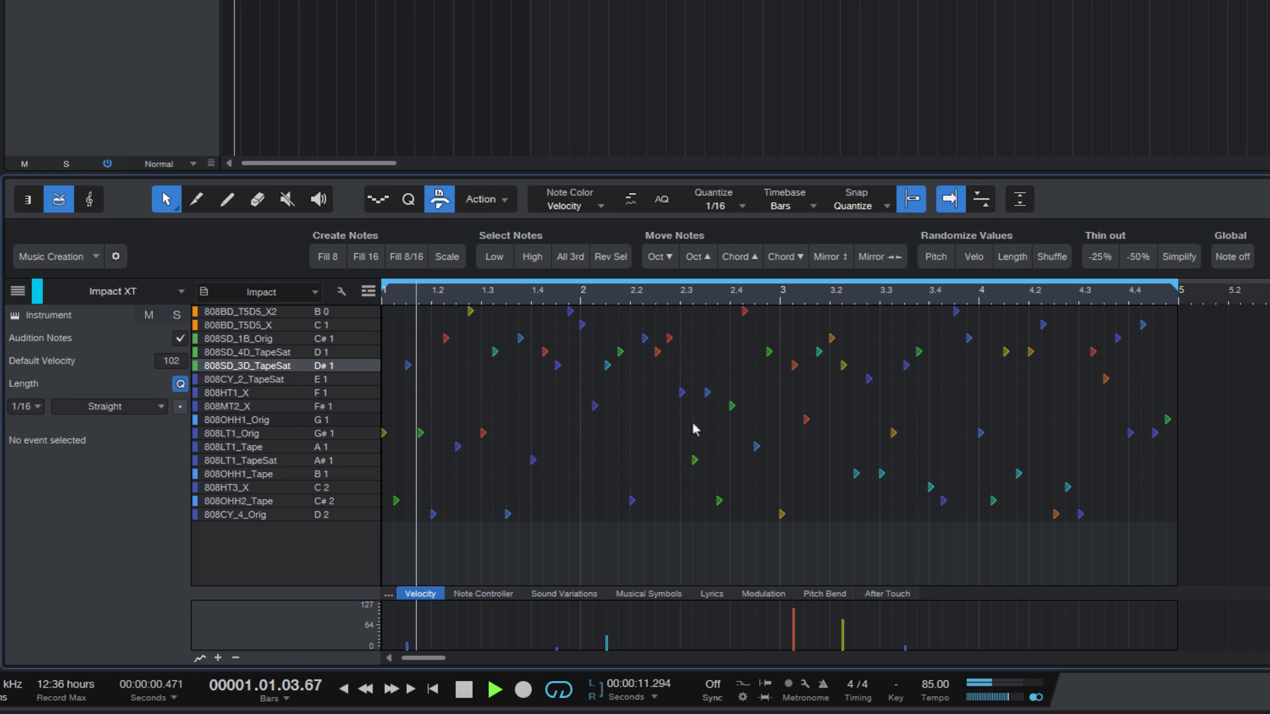
{"action": "left_click", "coordinate": [1106, 256]}
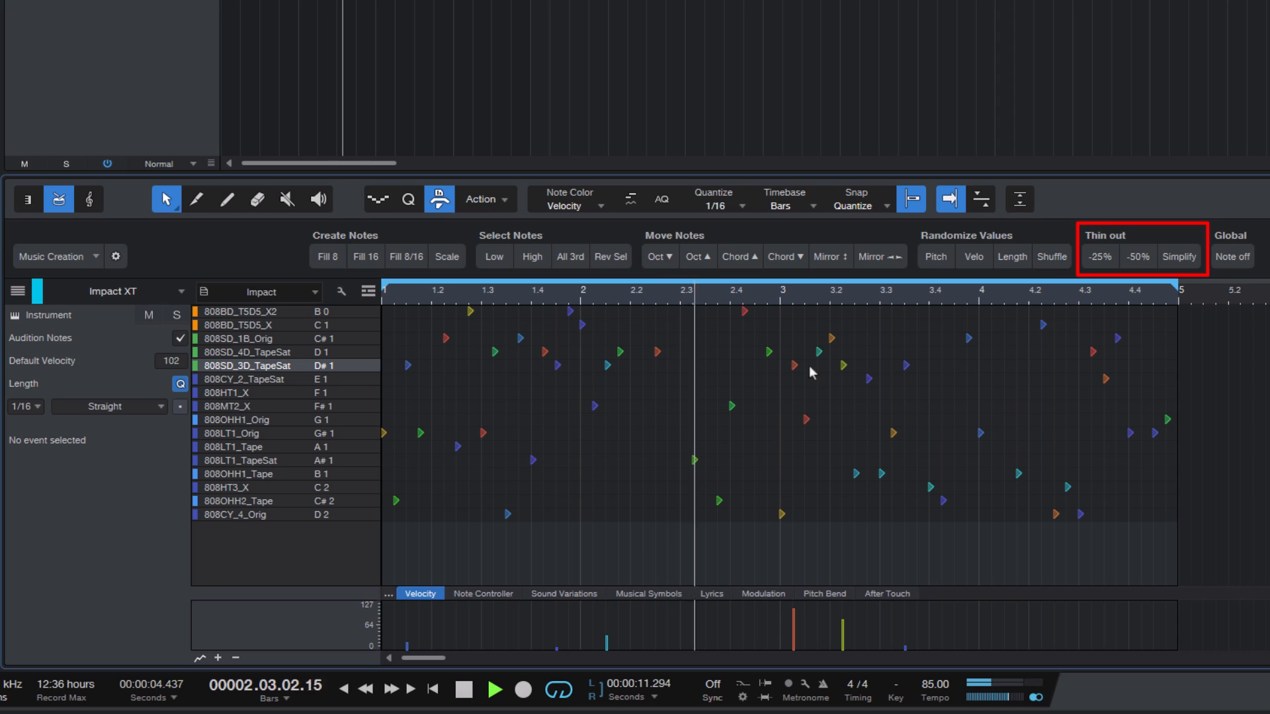
{"action": "left_click", "coordinate": [1099, 257]}
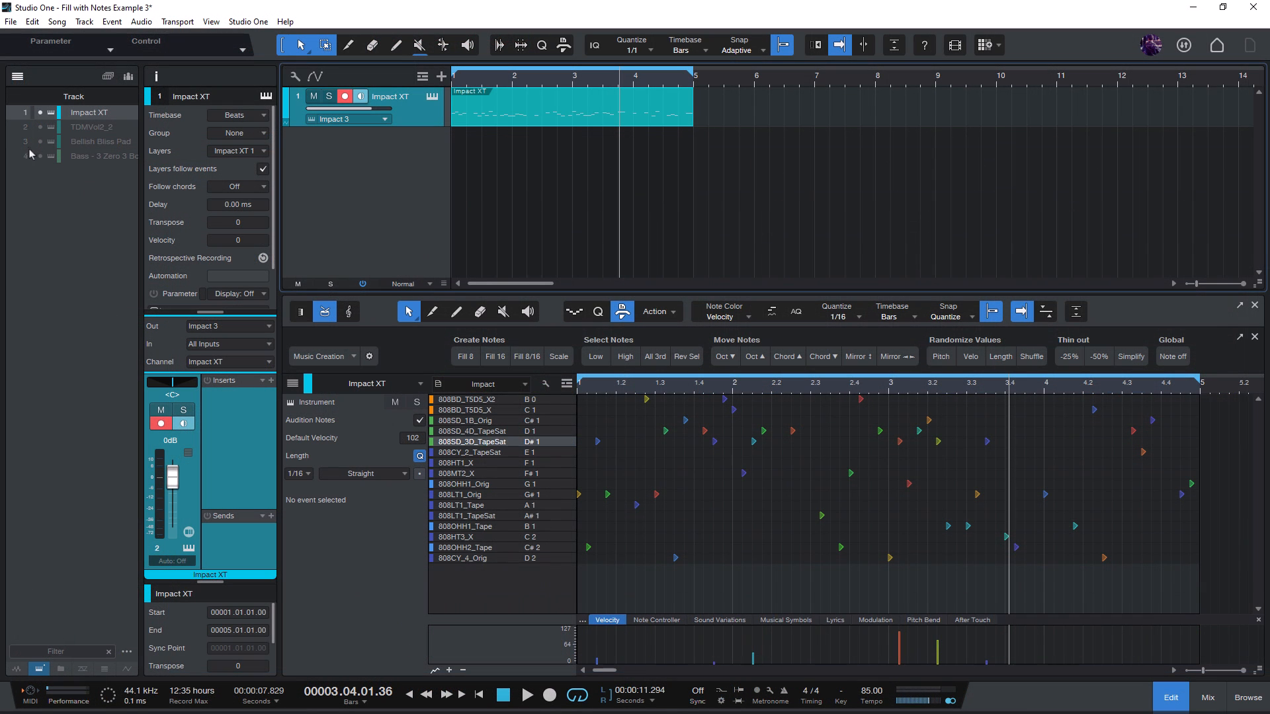
- Hide the track list beside the arrangement
{"action": "left_click", "coordinate": [16, 79]}
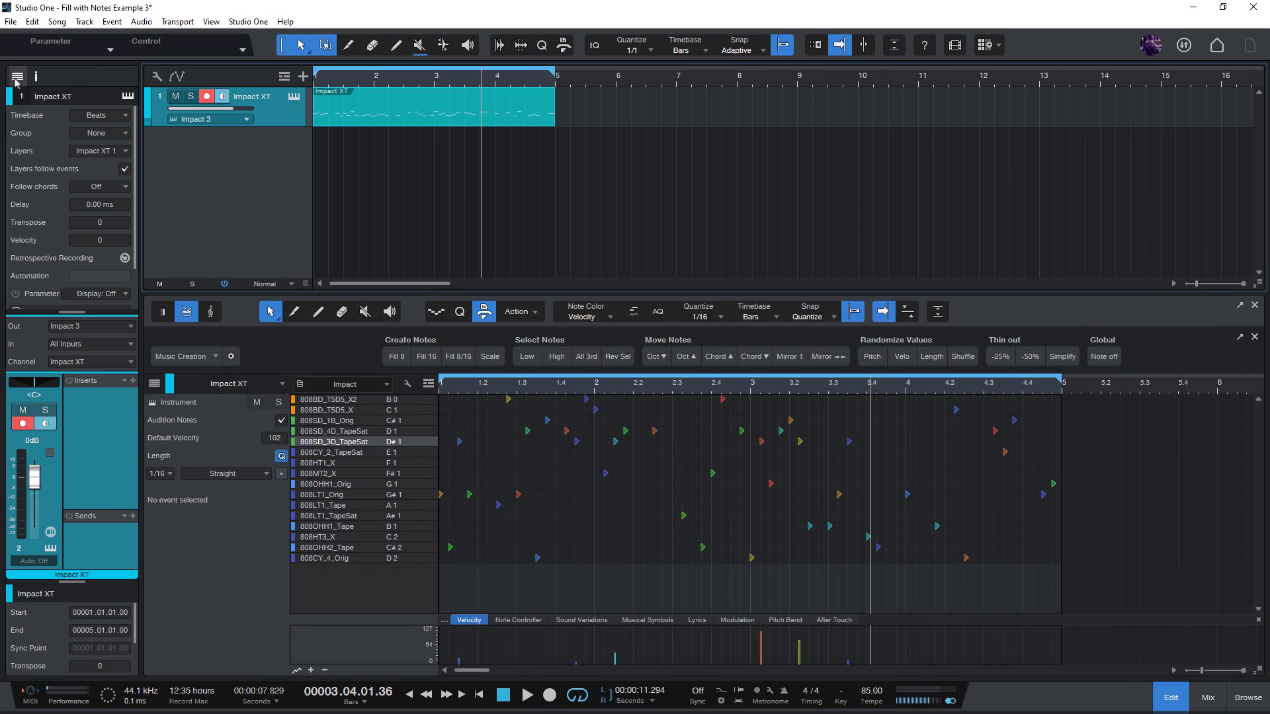